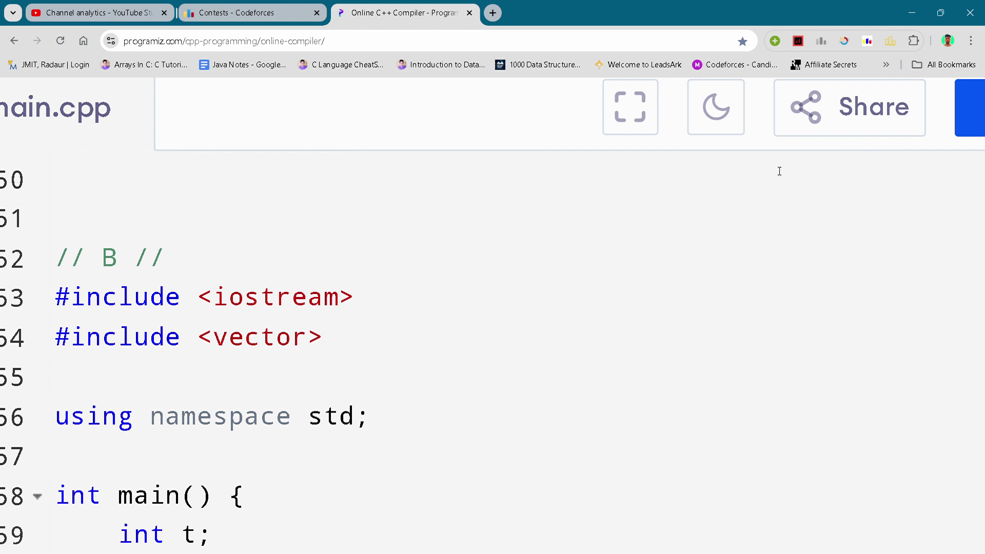
scroll(778, 171, "down", 1)
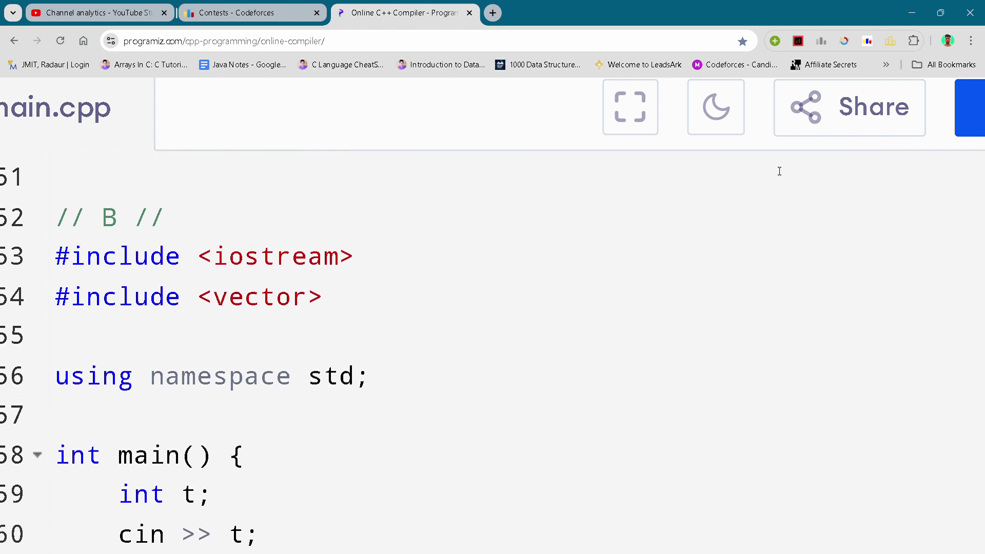
scroll(779, 171, "down", 1)
scroll(778, 171, "down", 1)
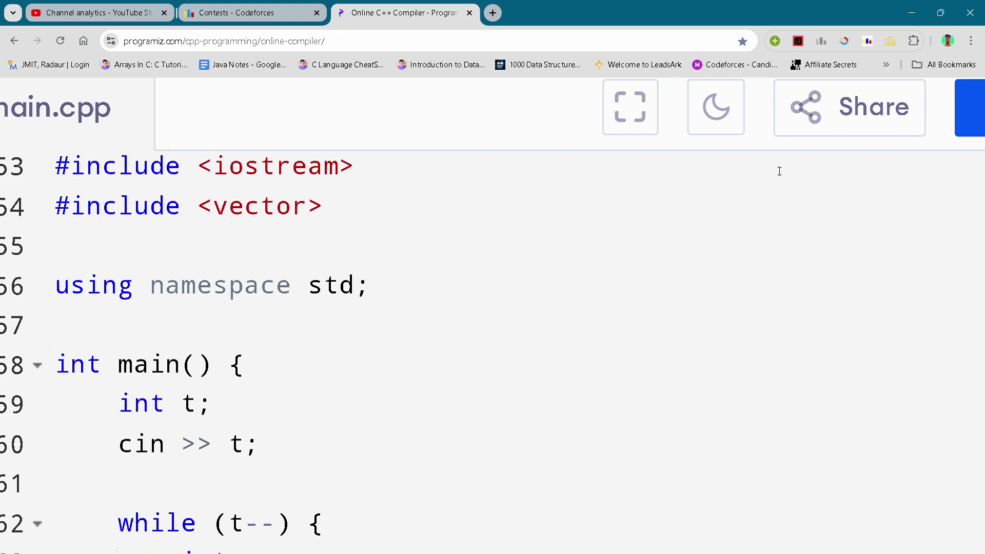
scroll(779, 172, "down", 1)
scroll(779, 171, "down", 1)
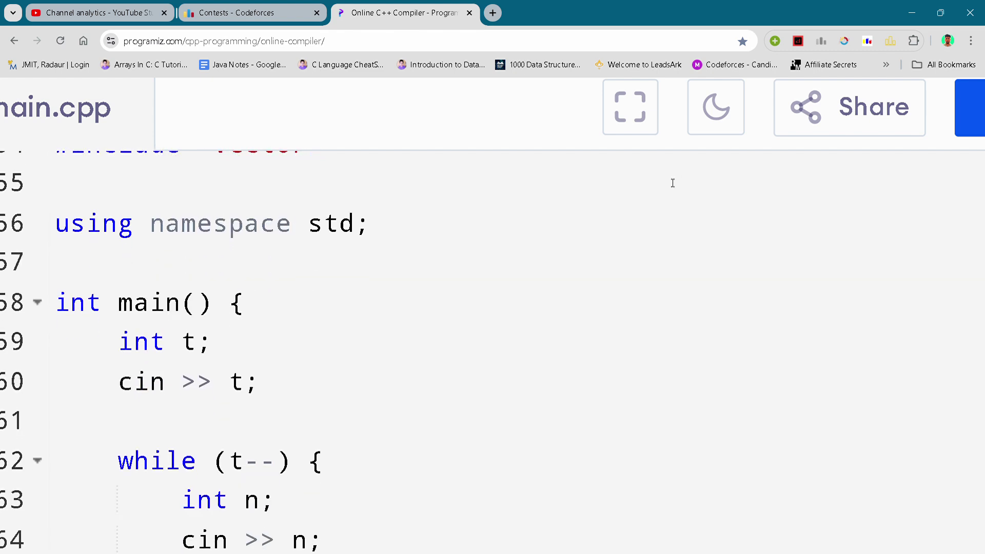
left_click(576, 227)
scroll(576, 227, "down", 1)
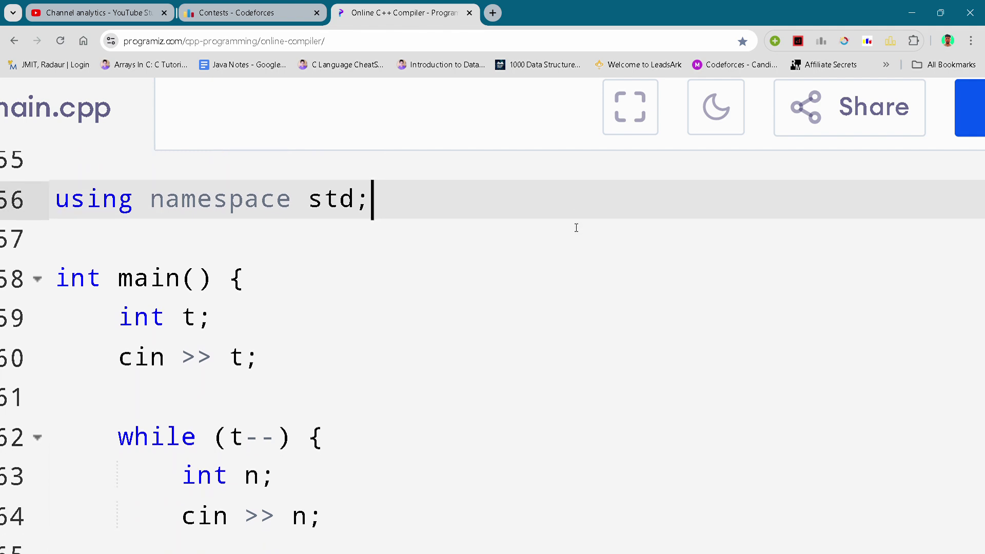
key("Down")
scroll(576, 227, "down", 1)
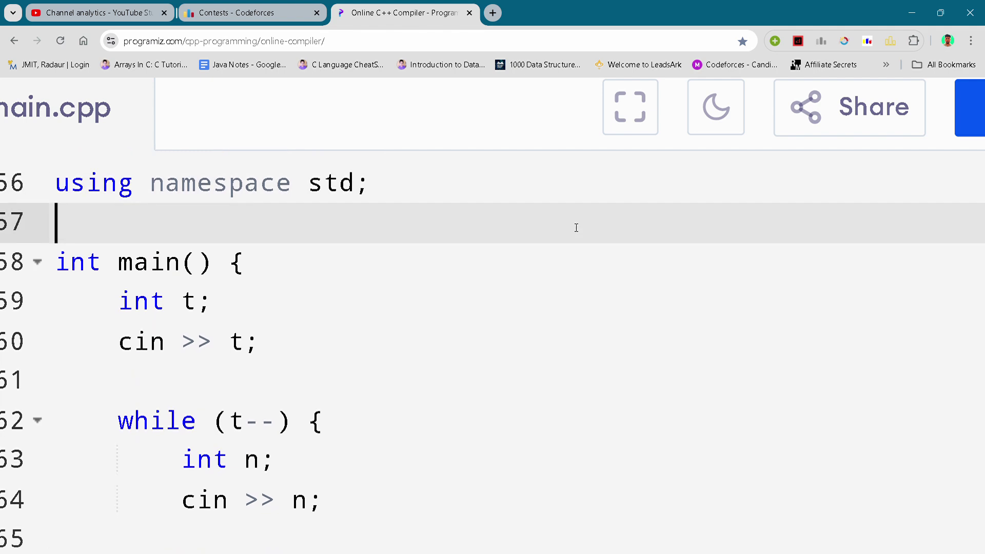
key("Down")
left_click(477, 308)
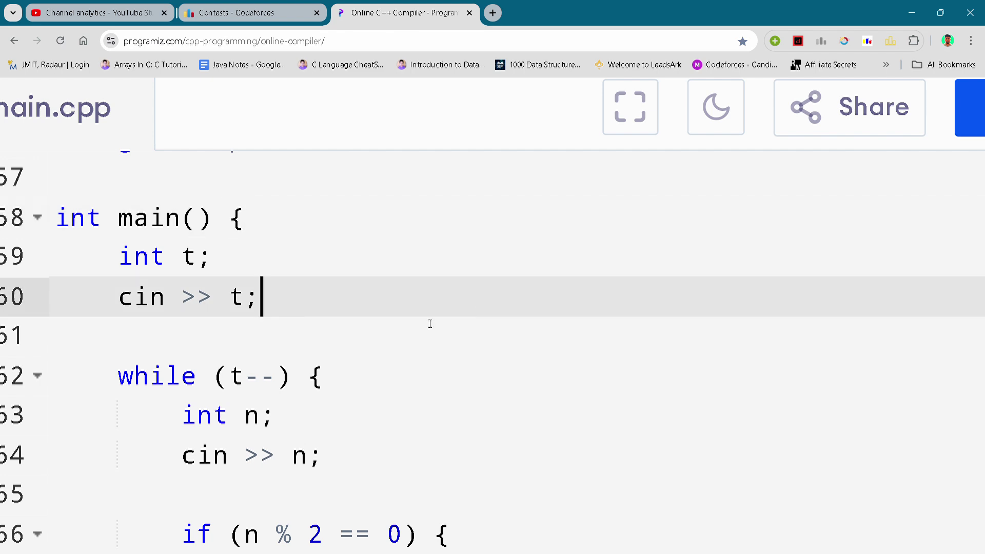
key("Down")
scroll(429, 324, "down", 1)
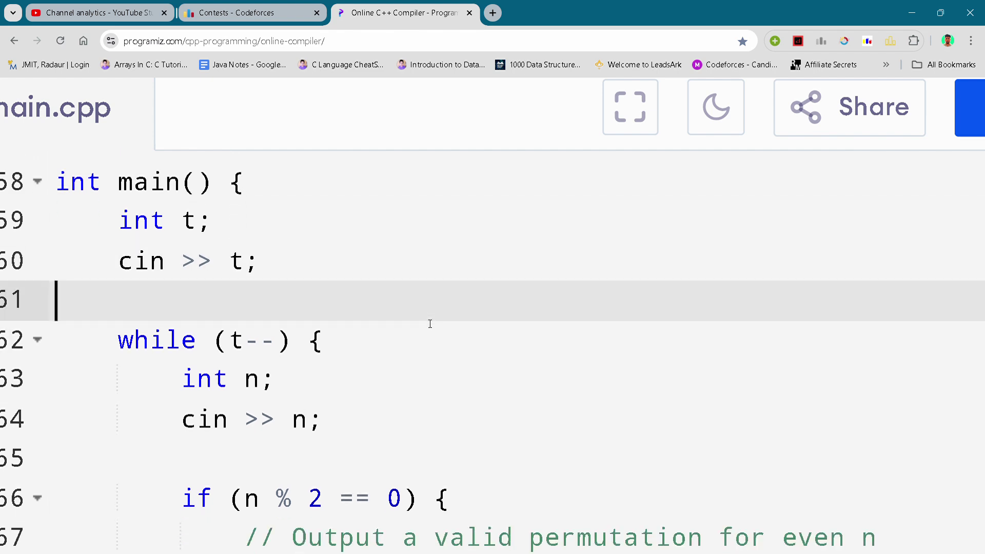
scroll(429, 323, "down", 1)
left_click(429, 323)
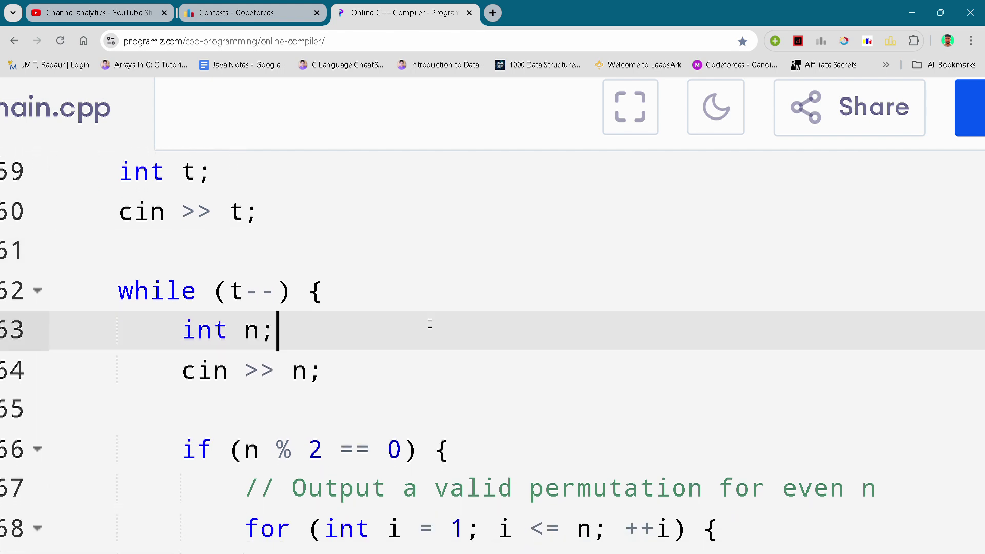
scroll(429, 323, "down", 1)
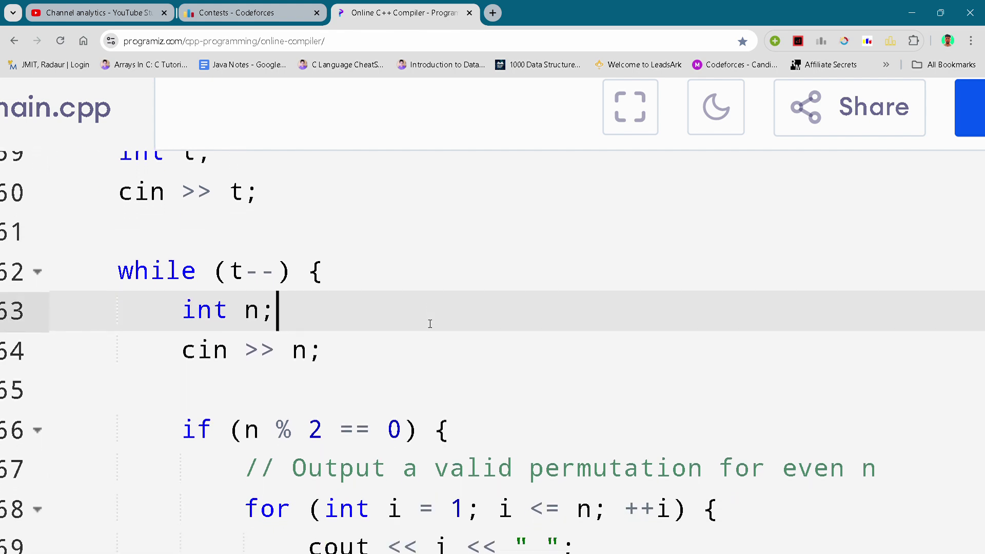
left_click(368, 383)
scroll(368, 384, "down", 1)
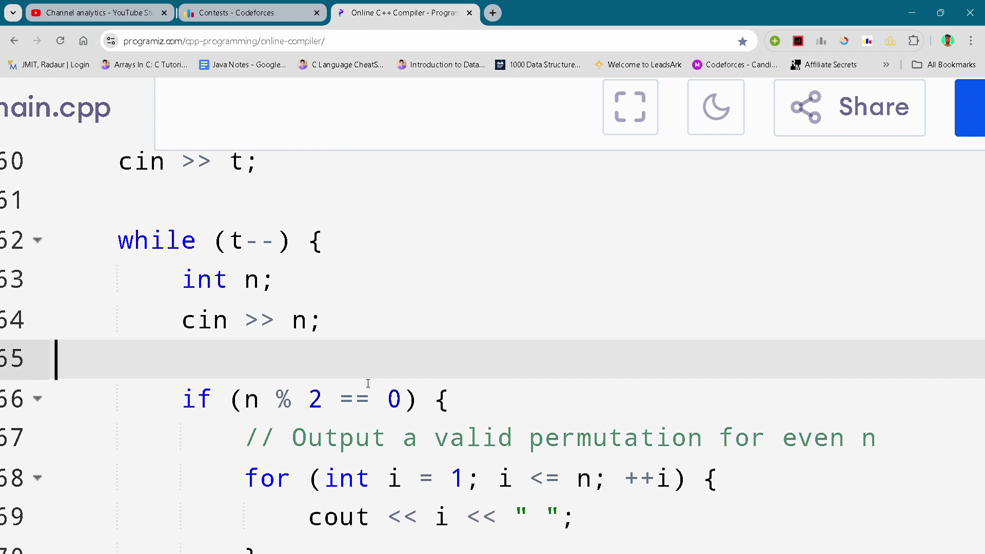
scroll(618, 383, "down", 1)
left_click(617, 383)
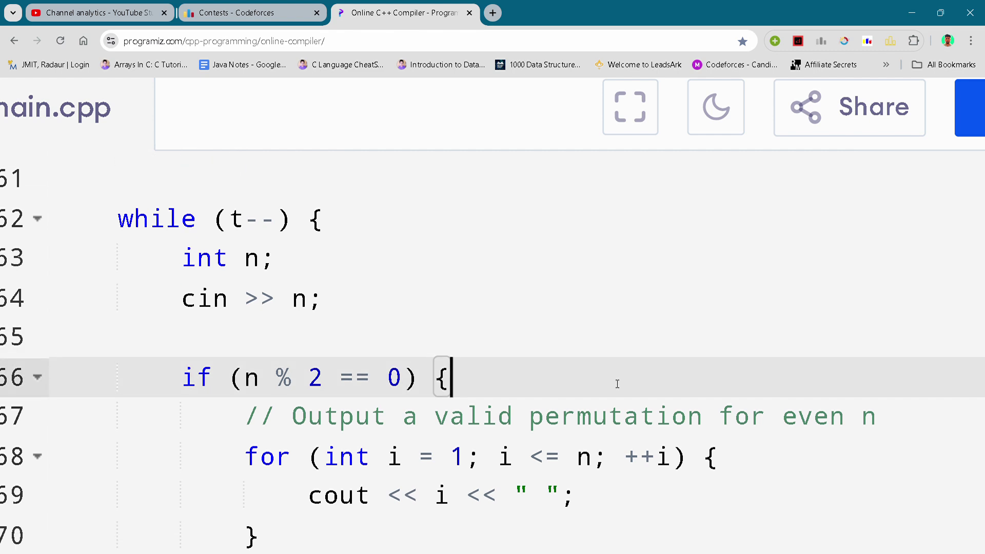
scroll(617, 383, "down", 2)
left_click(617, 384)
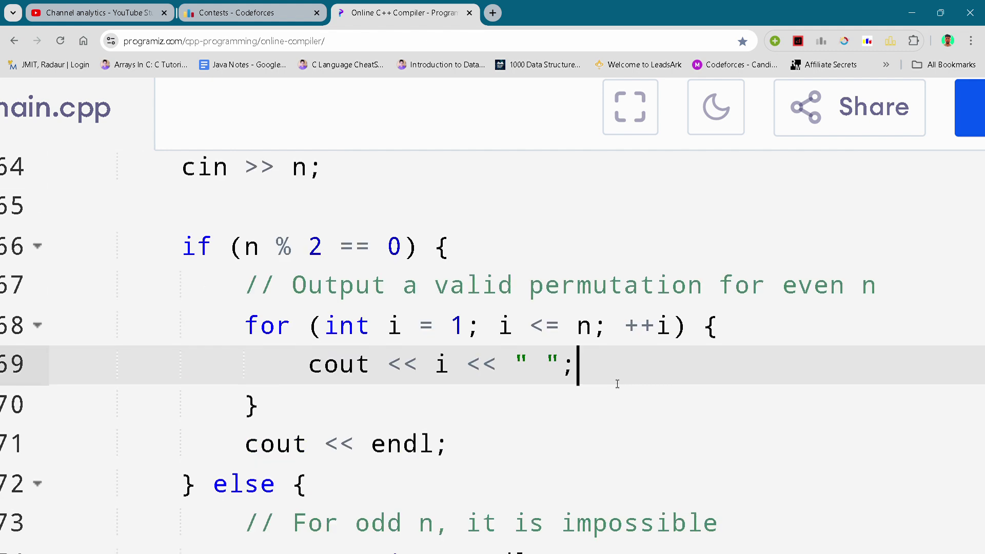
scroll(617, 384, "down", 2)
left_click(617, 383)
scroll(617, 384, "down", 1)
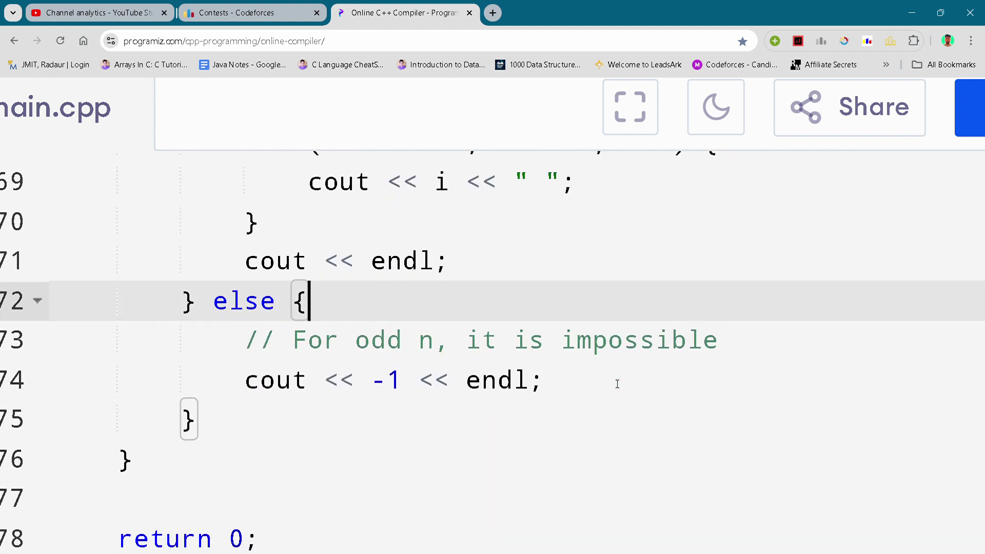
scroll(617, 383, "down", 1)
left_click(401, 436)
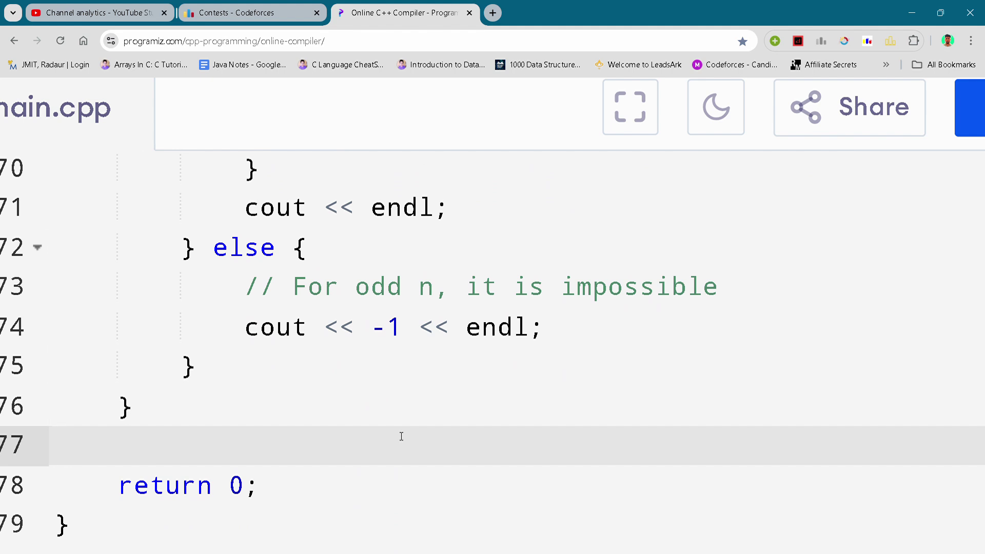